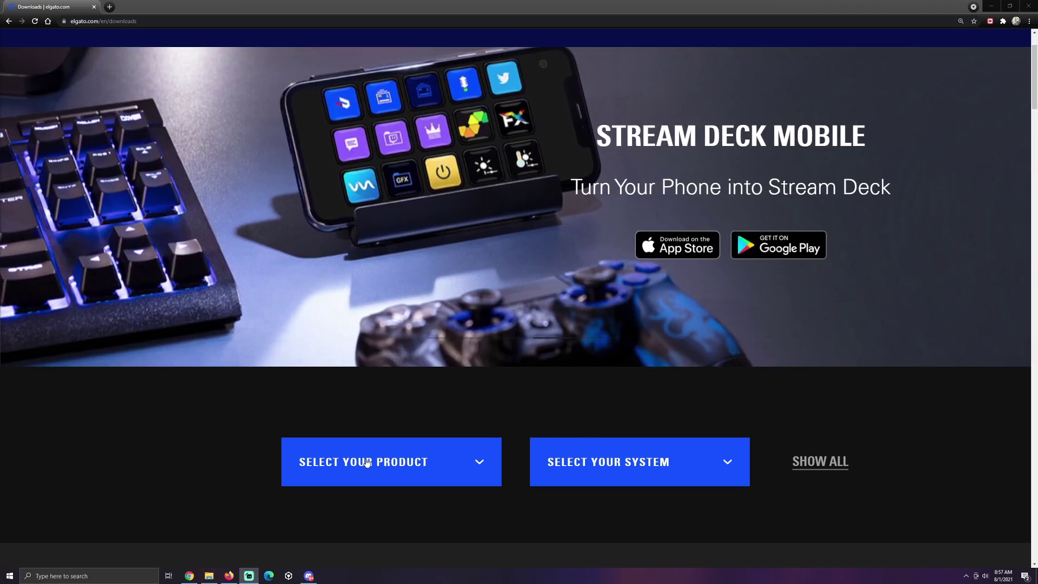
Filter Elgato downloads to HD60 S+ for Windows and scroll to 4K Capture Utility 1.7.4.
{"action": "left_click", "coordinate": [366, 462]}
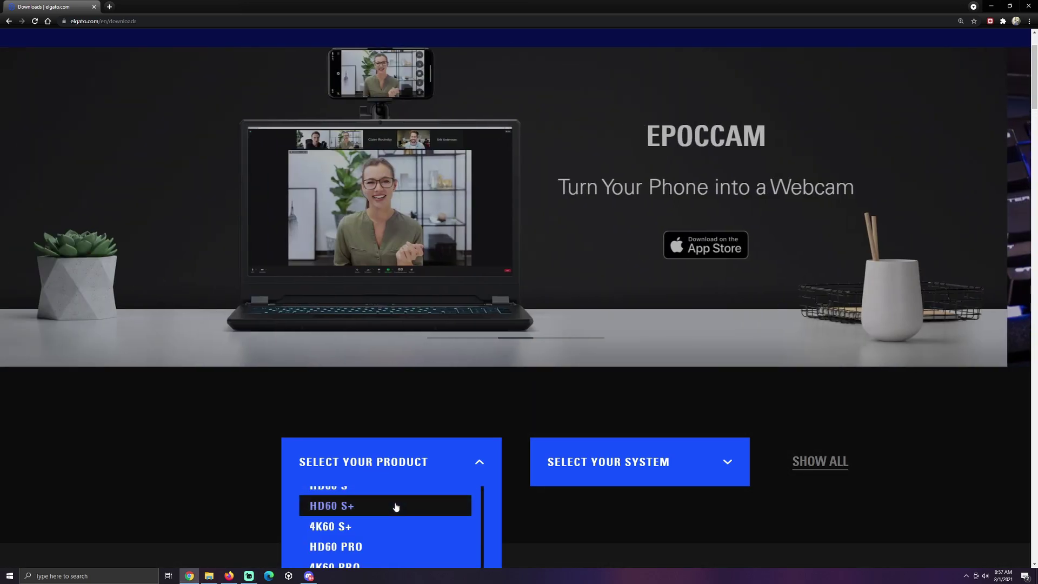
{"action": "scroll", "coordinate": [339, 498], "scroll_direction": "up", "scroll_amount": 1}
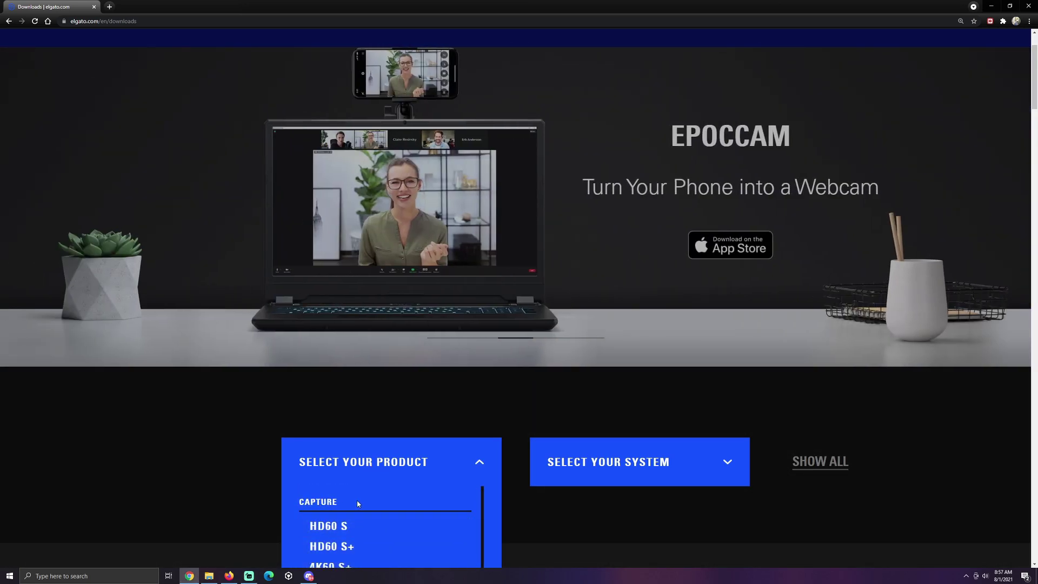
{"action": "scroll", "coordinate": [342, 506], "scroll_direction": "down", "scroll_amount": 1}
{"action": "left_click", "coordinate": [342, 505]}
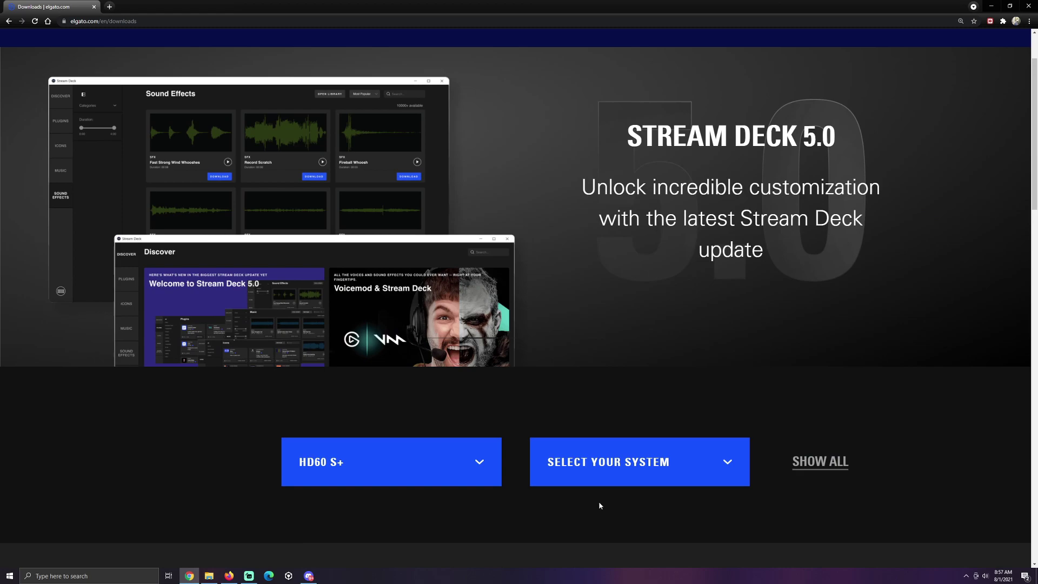
{"action": "left_click", "coordinate": [587, 467]}
{"action": "left_click", "coordinate": [568, 514]}
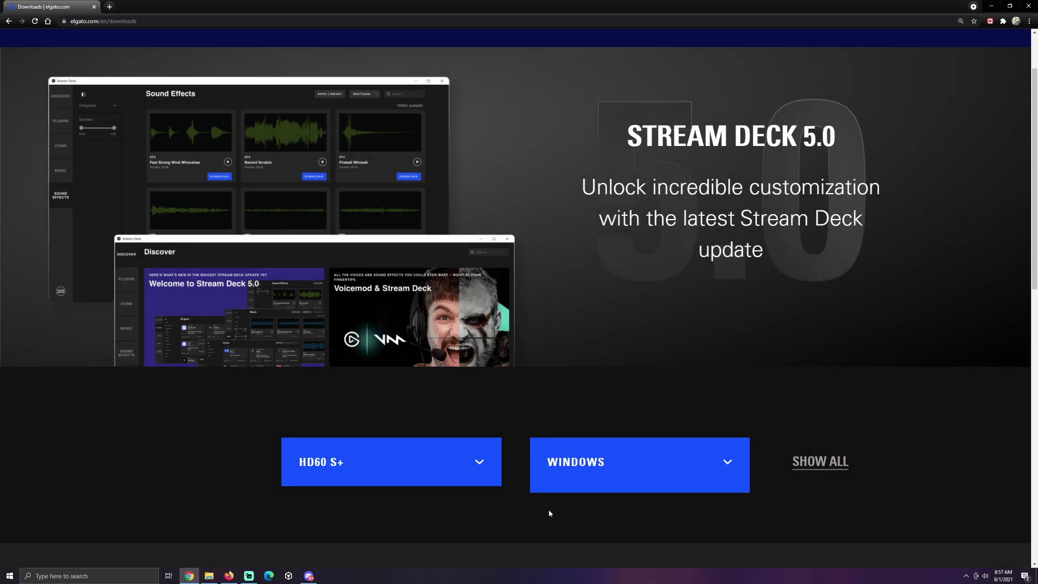
{"action": "scroll", "coordinate": [518, 475], "scroll_direction": "down", "scroll_amount": 5}
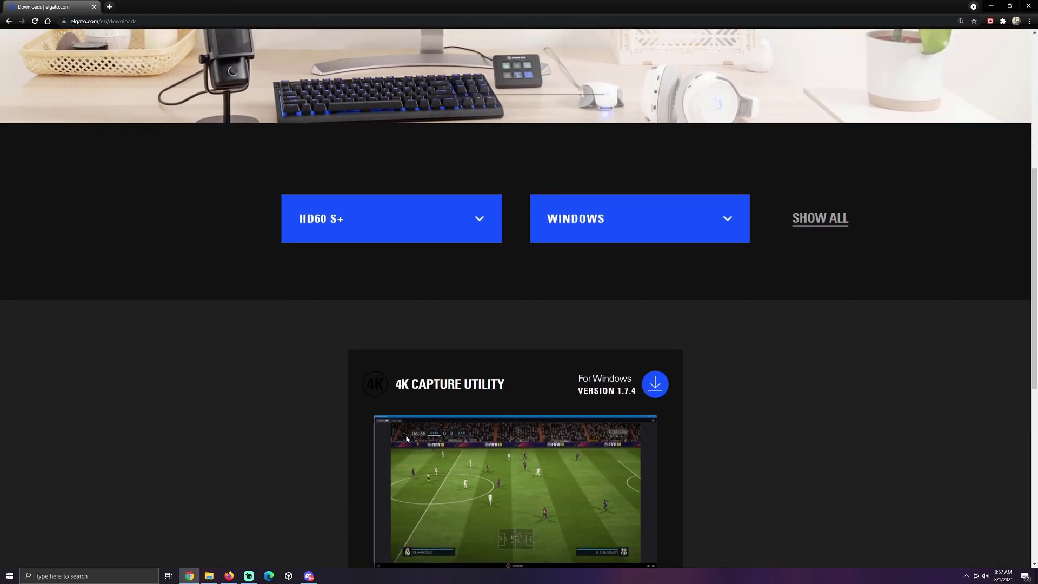
{"action": "scroll", "coordinate": [355, 436], "scroll_direction": "down", "scroll_amount": 3}
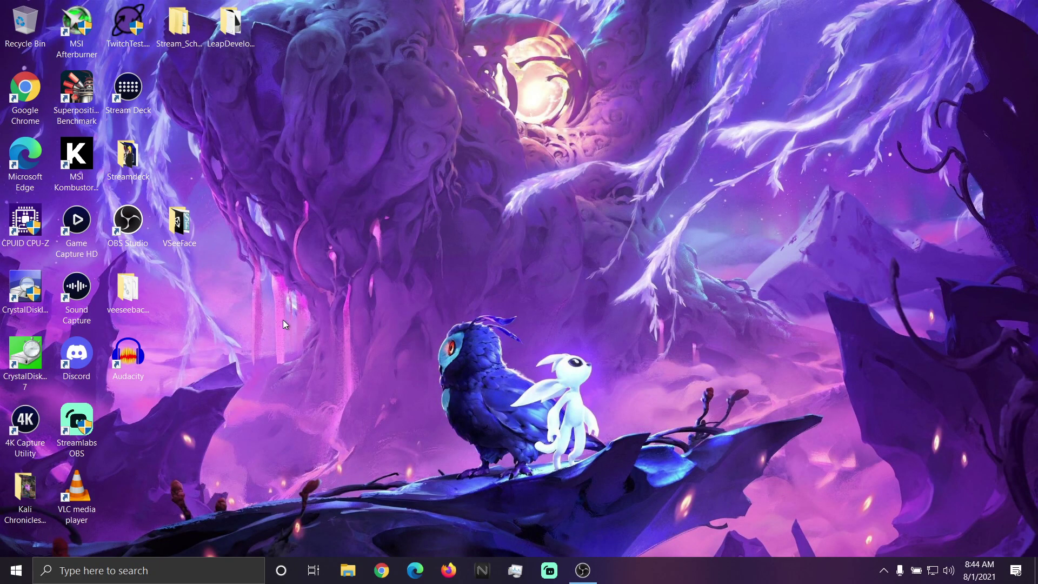
Launch 4K Capture Utility from the desktop shortcut and open its Preferences.
{"action": "left_click", "coordinate": [21, 430]}
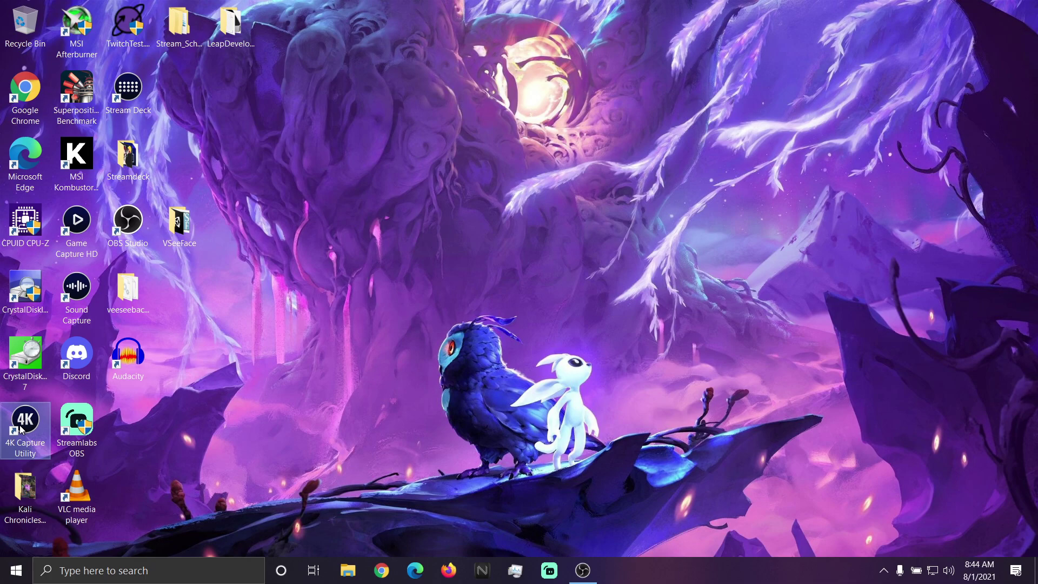
{"action": "double_click", "coordinate": [21, 429]}
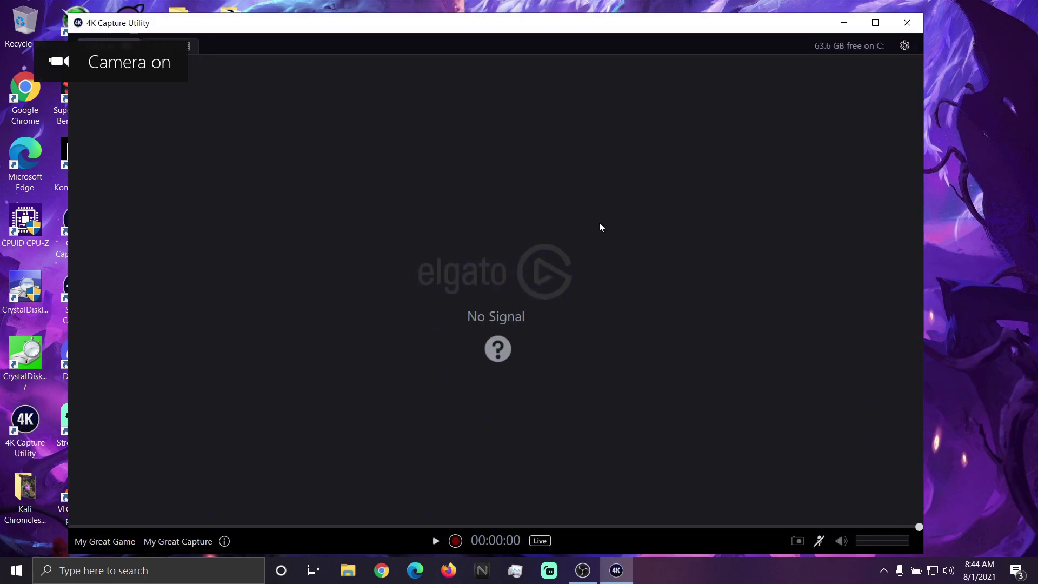
{"action": "left_click", "coordinate": [904, 46]}
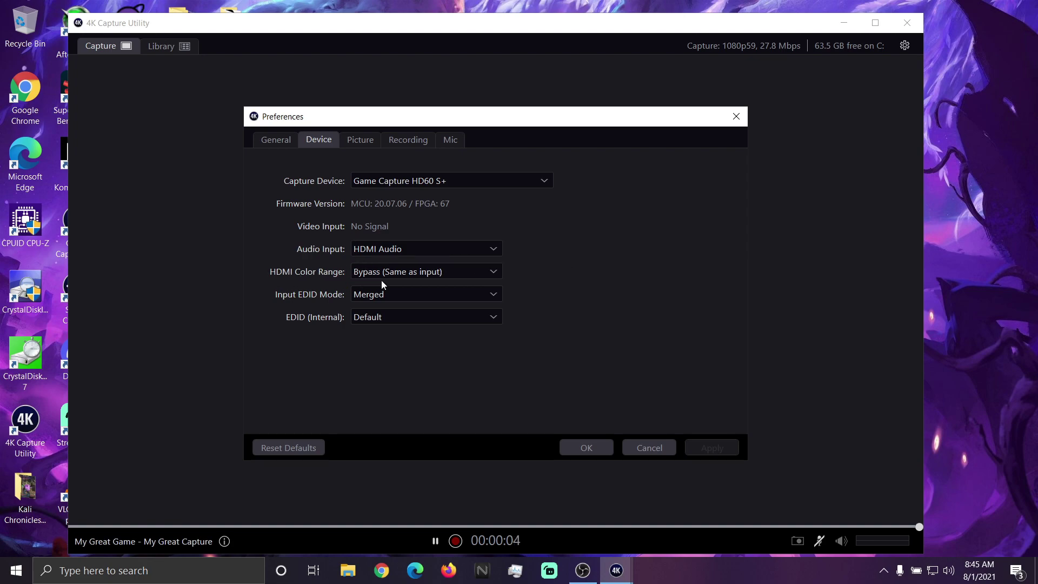
Keep HDMI Color Range on Bypass and audio input on HDMI Audio, then confirm with OK.
{"action": "left_click", "coordinate": [432, 274]}
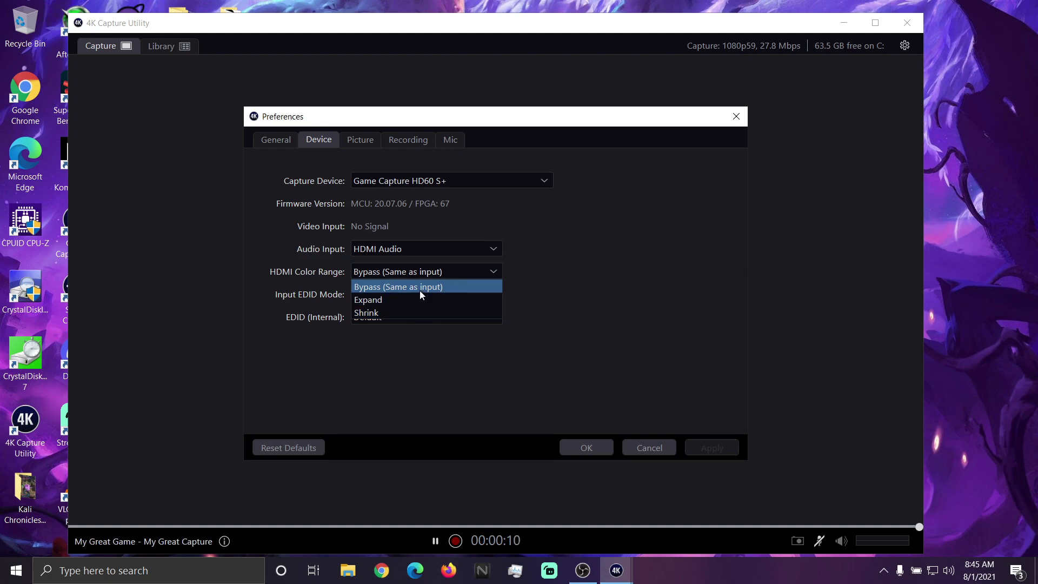
{"action": "left_click", "coordinate": [420, 291]}
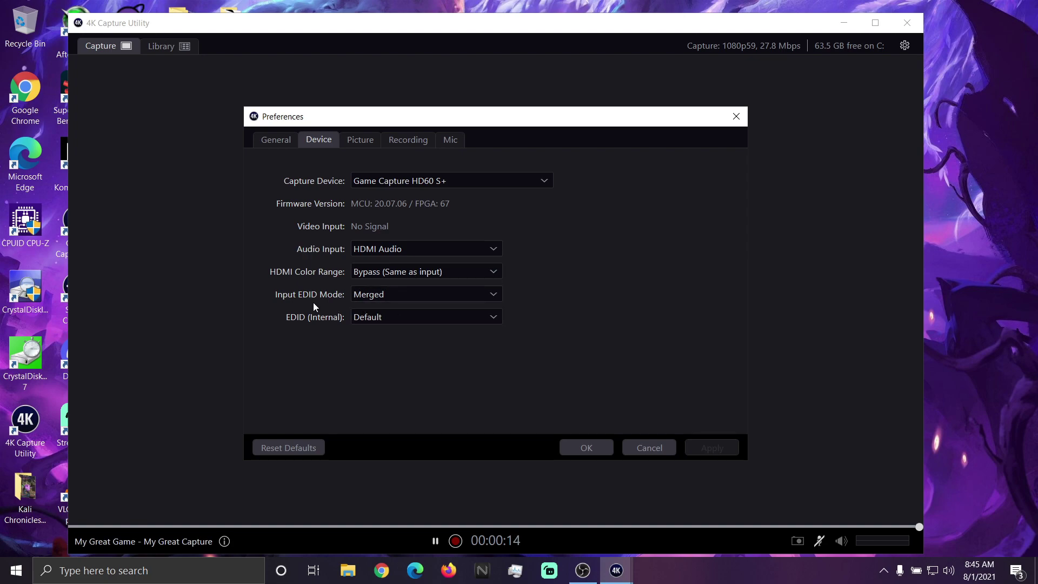
{"action": "left_click", "coordinate": [457, 247]}
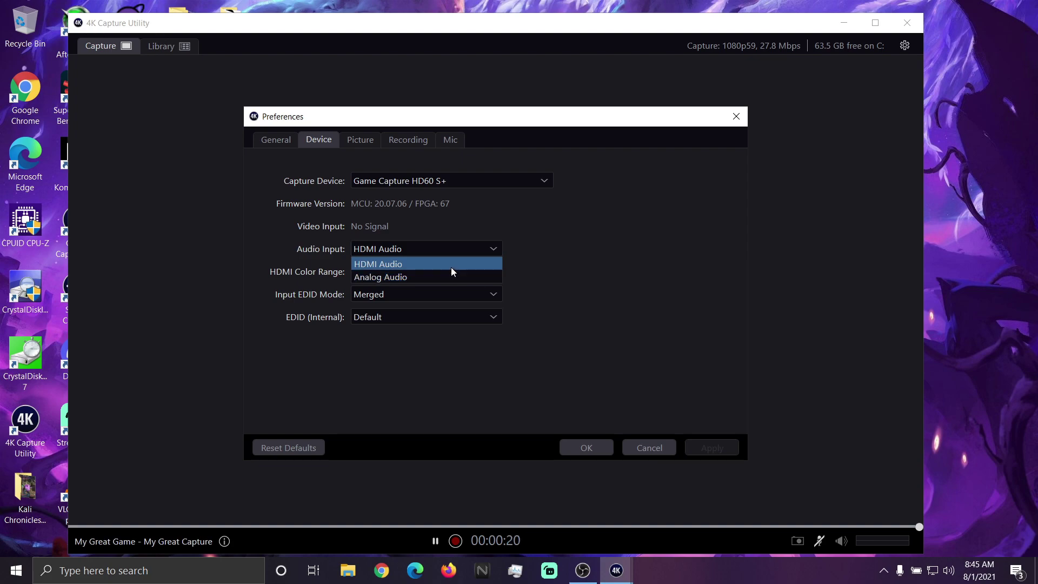
{"action": "left_click", "coordinate": [450, 246]}
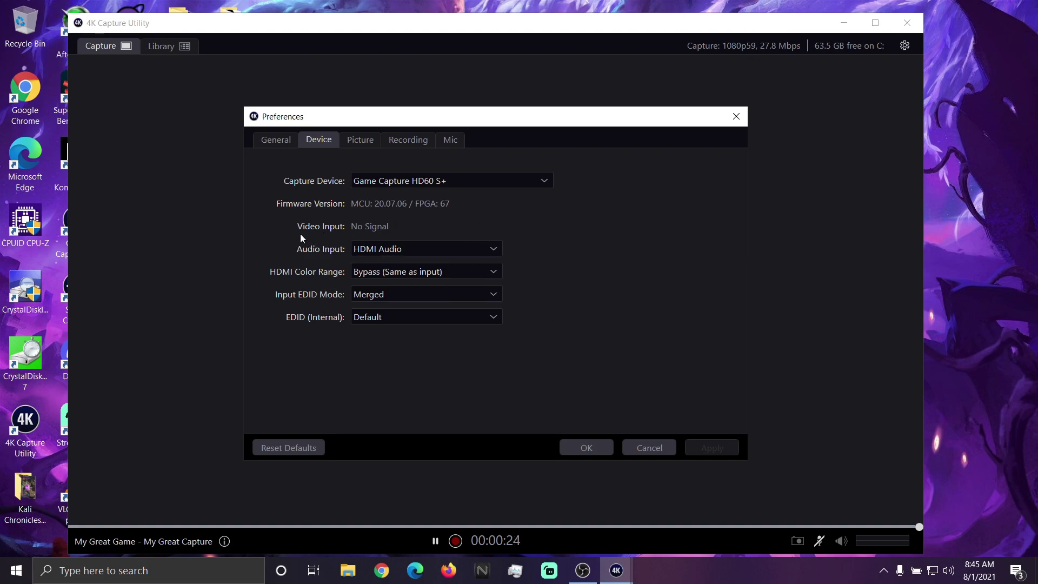
{"action": "left_click", "coordinate": [366, 142]}
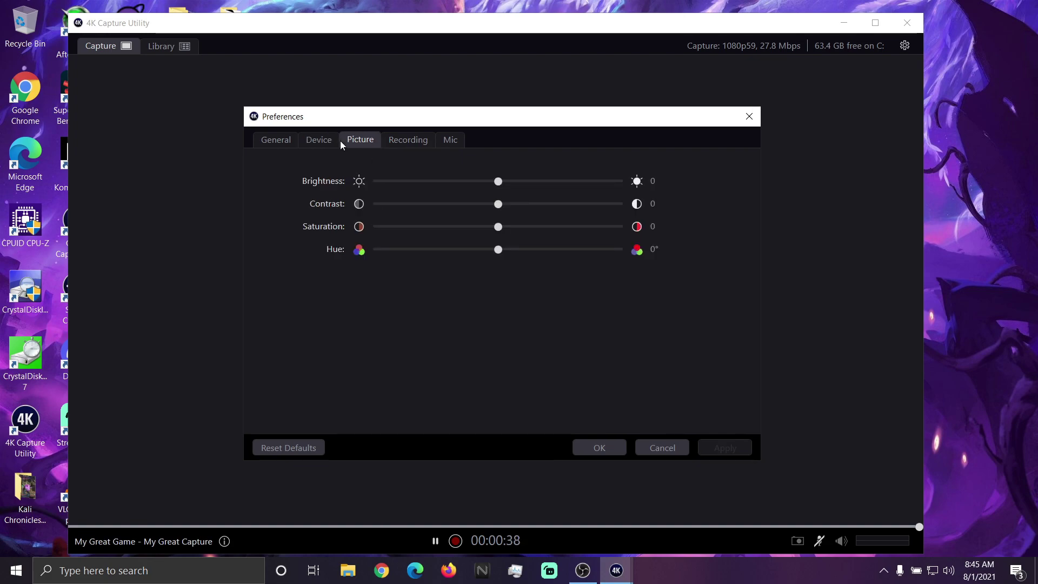
{"action": "left_click", "coordinate": [337, 141]}
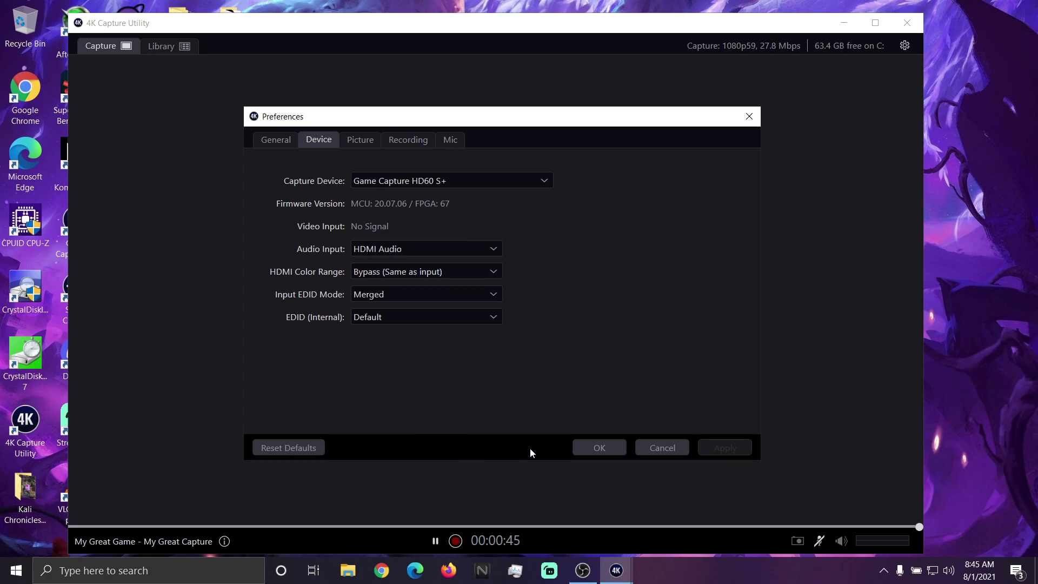
{"action": "left_click", "coordinate": [579, 450]}
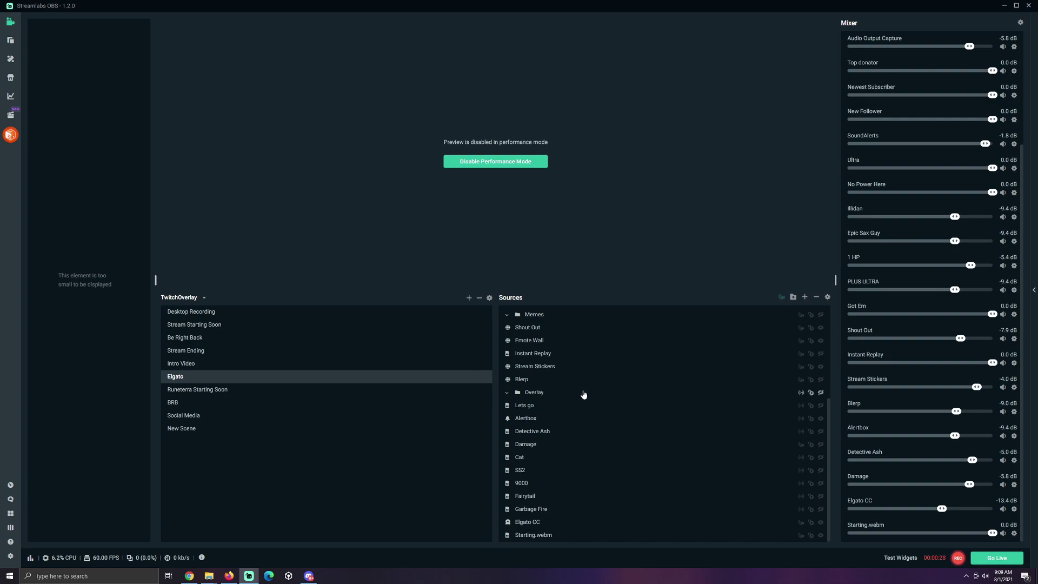
Begin adding a new Video Capture Device source to the scene, then cancel it.
{"action": "left_click", "coordinate": [805, 298]}
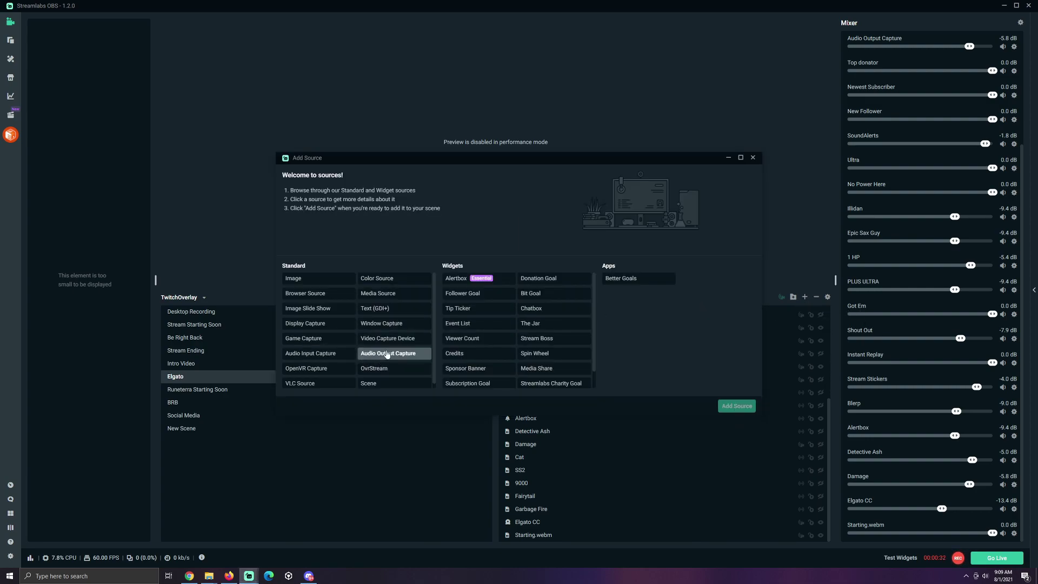
{"action": "left_click", "coordinate": [381, 340]}
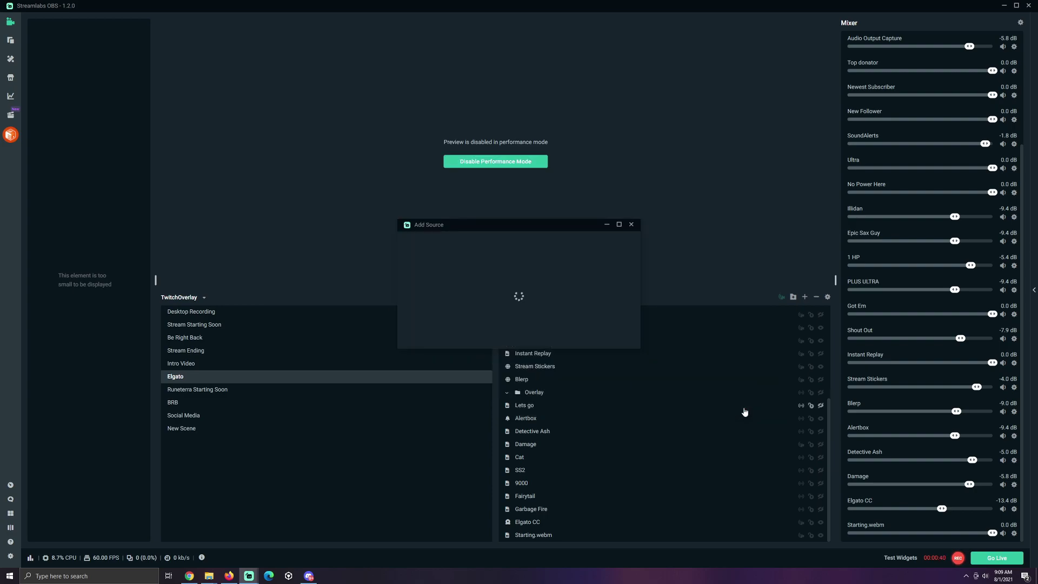
{"action": "left_click", "coordinate": [481, 338]}
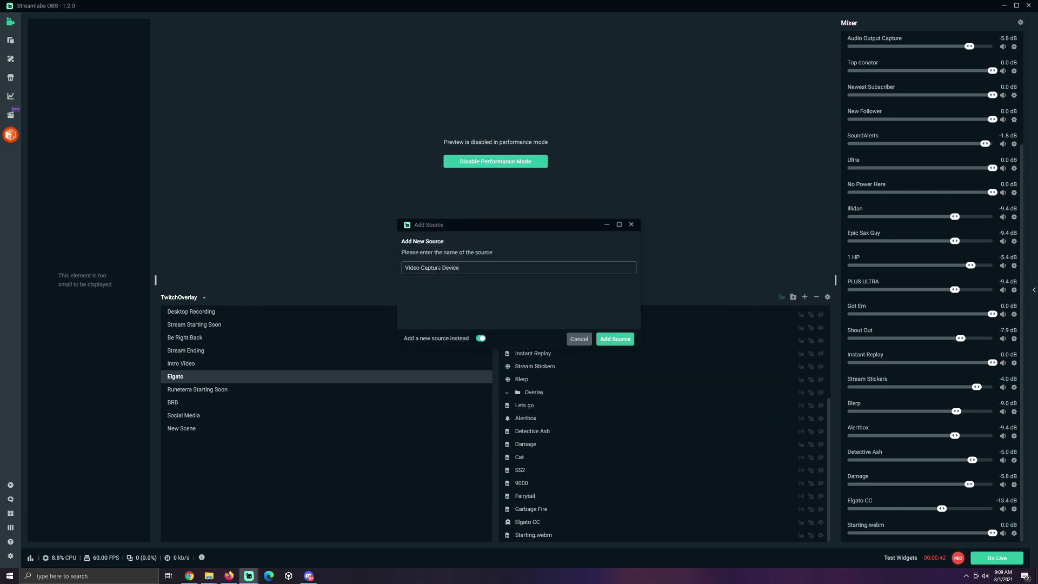
{"action": "left_click", "coordinate": [578, 339]}
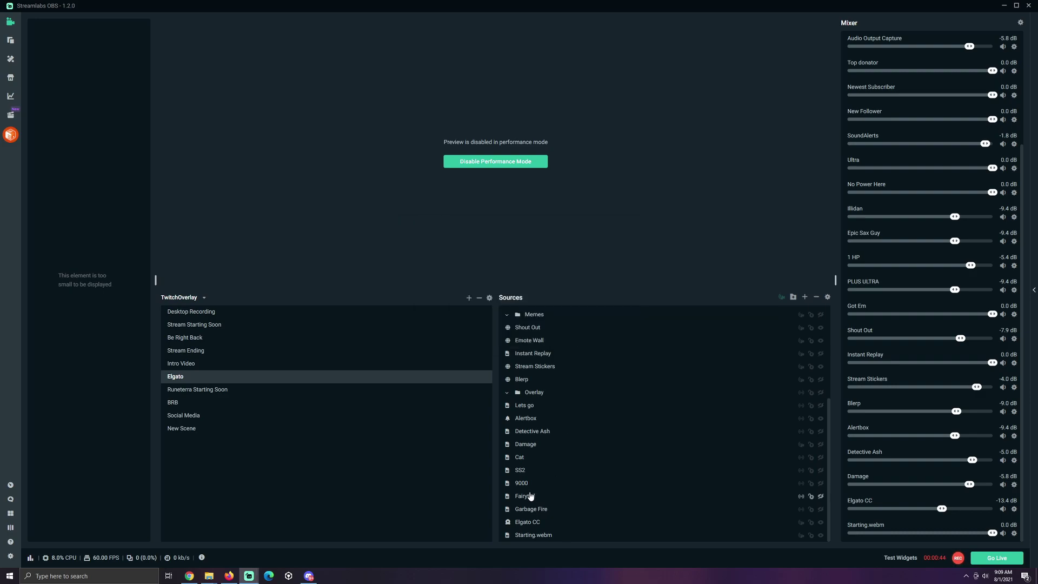
Open the Elgato CC source properties and review its Game Capture HD60 S+ settings.
{"action": "double_click", "coordinate": [519, 523]}
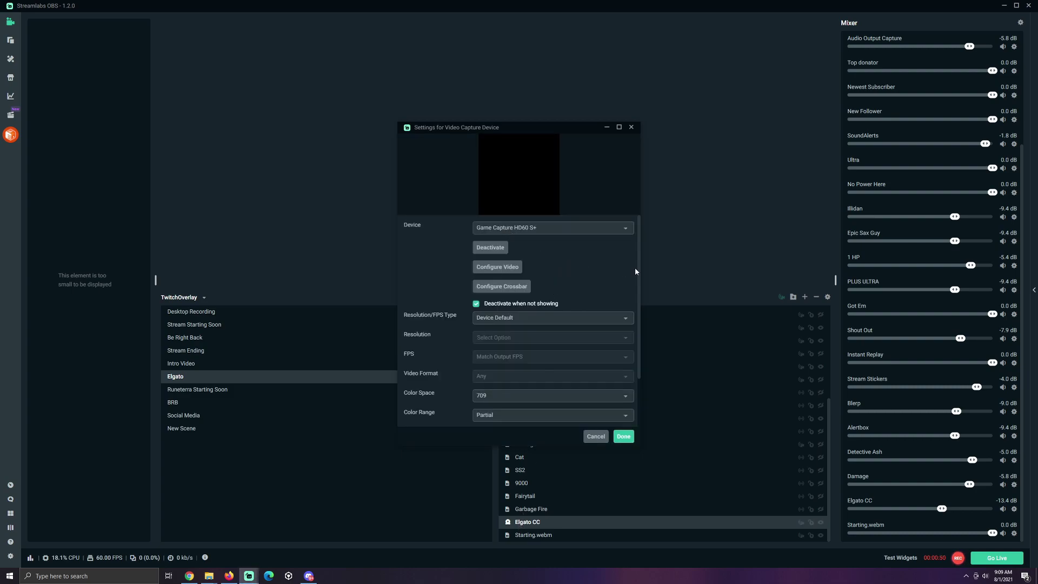
{"action": "scroll", "coordinate": [633, 267], "scroll_direction": "down", "scroll_amount": 3}
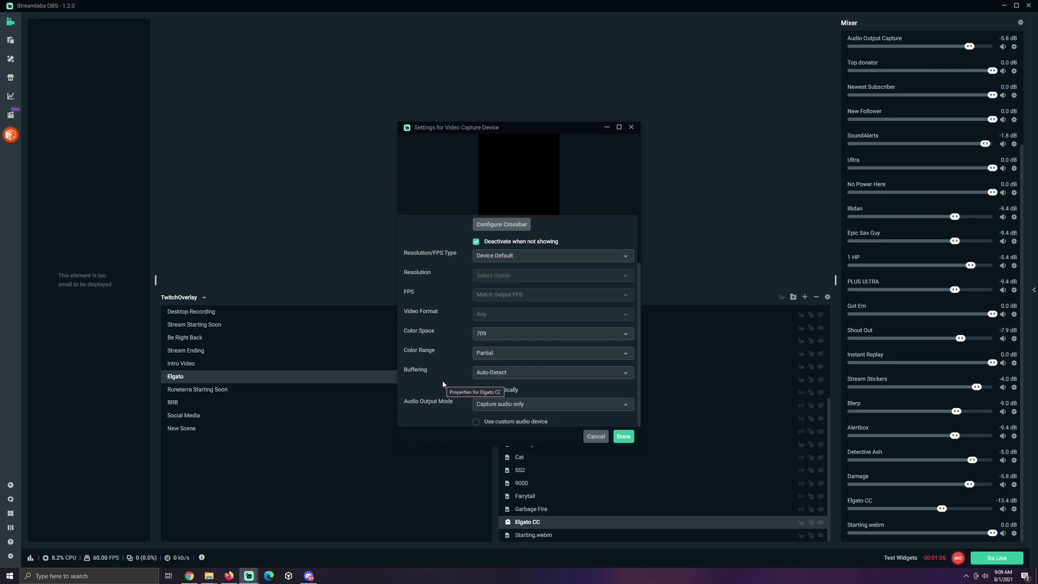
{"action": "scroll", "coordinate": [443, 382], "scroll_direction": "up", "scroll_amount": 3}
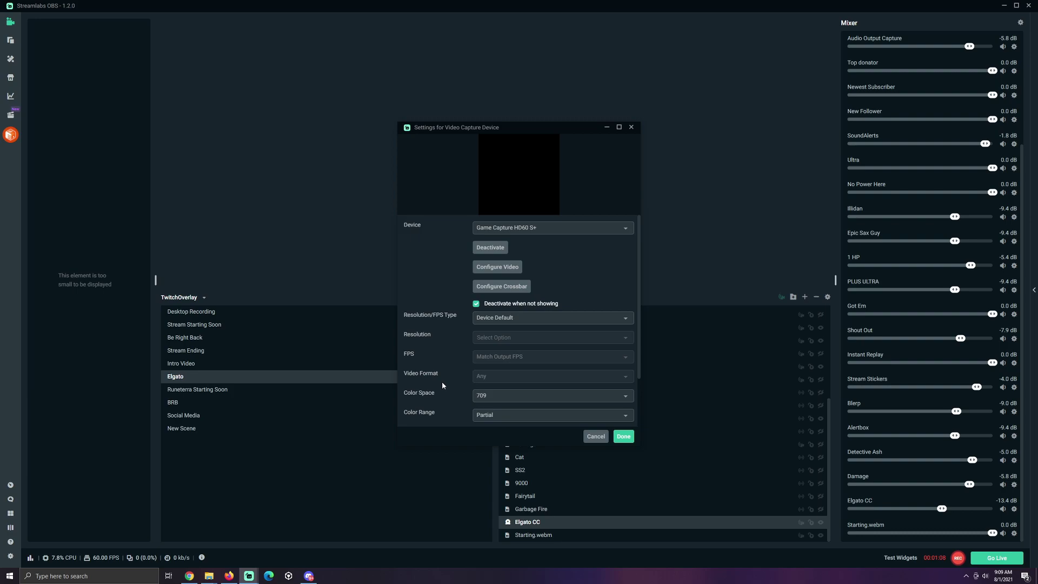
Close the Elgato CC settings with Done and nudge its mixer volume slider.
{"action": "left_click", "coordinate": [623, 437]}
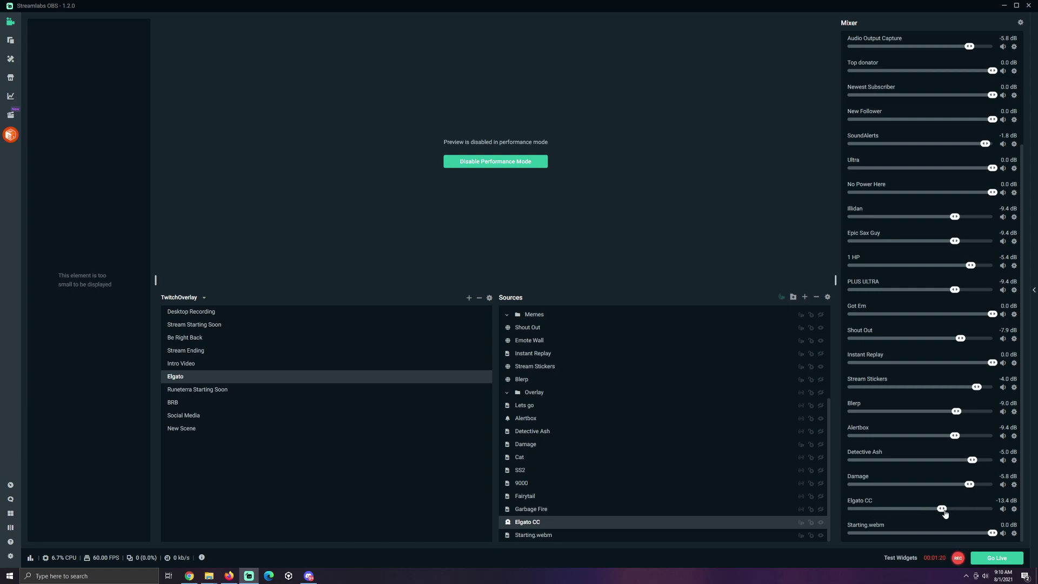
{"action": "mouse_move", "coordinate": [943, 509]}
{"action": "left_mouse_down"}
{"action": "mouse_move", "coordinate": [986, 512]}
{"action": "mouse_move", "coordinate": [942, 511]}
{"action": "left_mouse_up"}
In Advanced Audio Settings, change Elgato CC's audio monitoring to Monitor and Output.
{"action": "left_click", "coordinate": [1020, 23]}
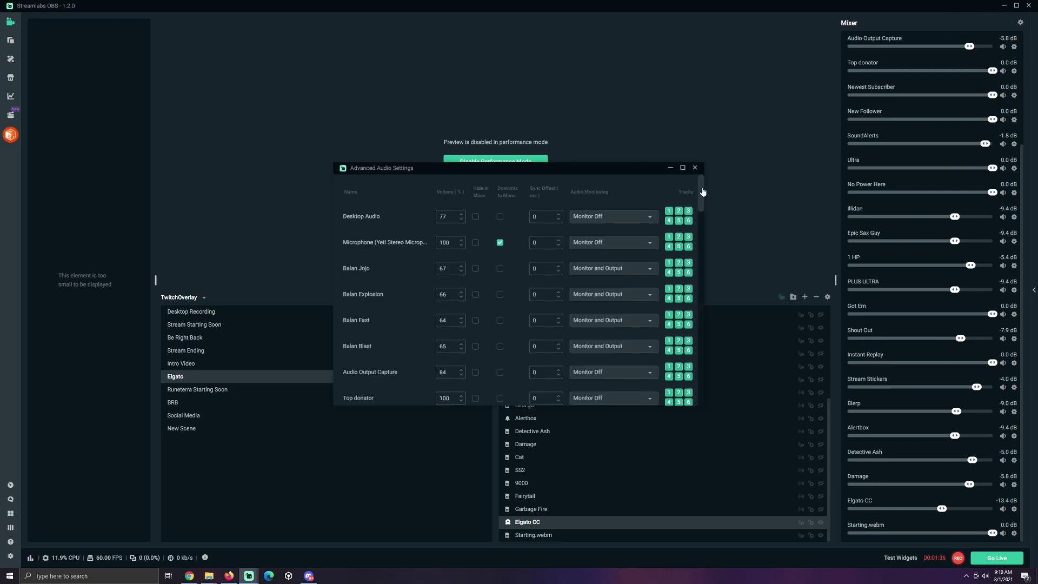
{"action": "scroll", "coordinate": [689, 317], "scroll_direction": "down", "scroll_amount": 10}
{"action": "scroll", "coordinate": [689, 316], "scroll_direction": "down", "scroll_amount": 5}
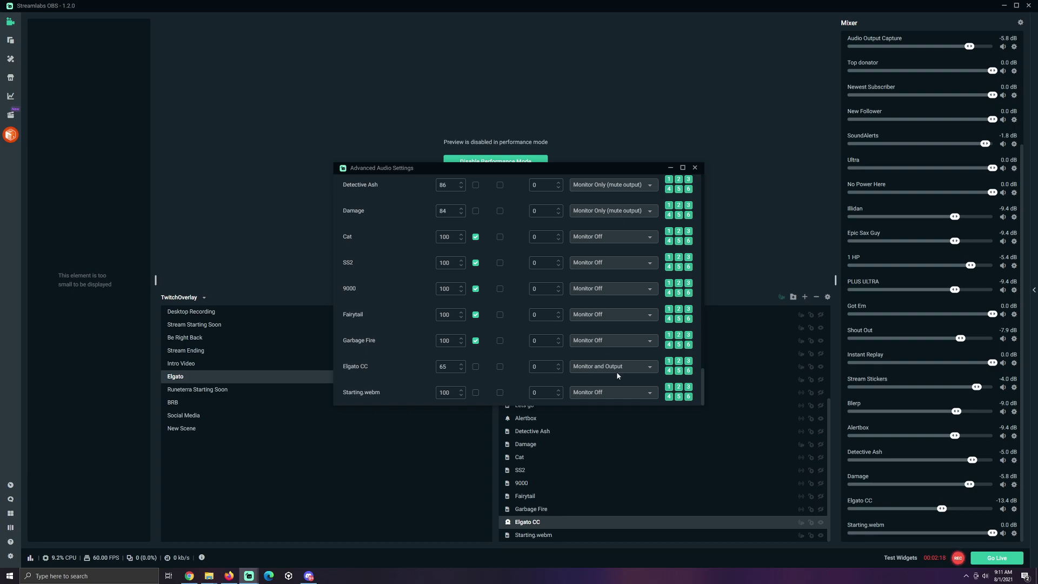
{"action": "left_click", "coordinate": [588, 368]}
{"action": "left_click", "coordinate": [593, 342]}
{"action": "left_click", "coordinate": [596, 367]}
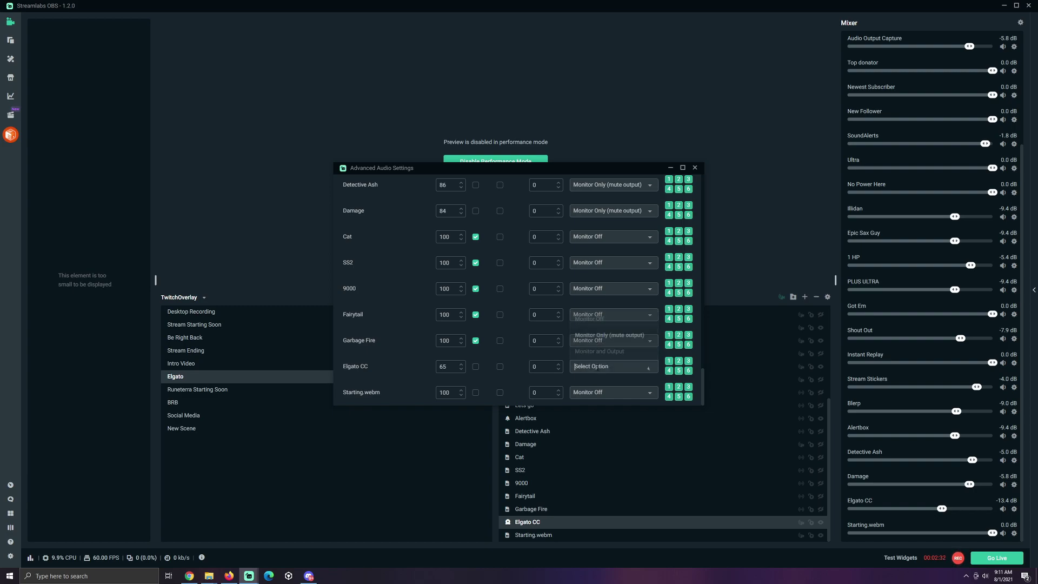
{"action": "left_click", "coordinate": [598, 353]}
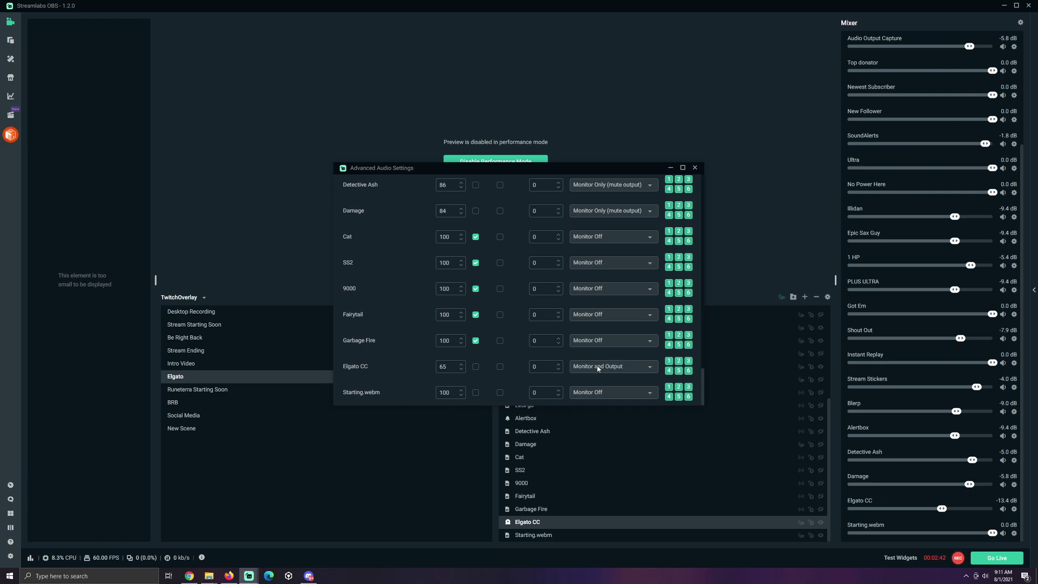
Close the Advanced Audio Settings window.
{"action": "left_click", "coordinate": [695, 168]}
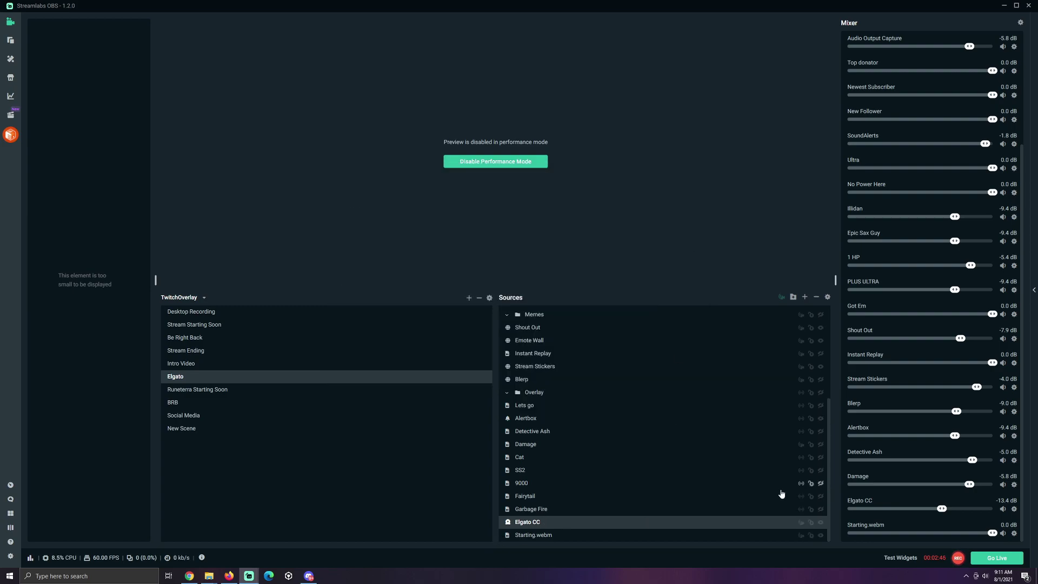